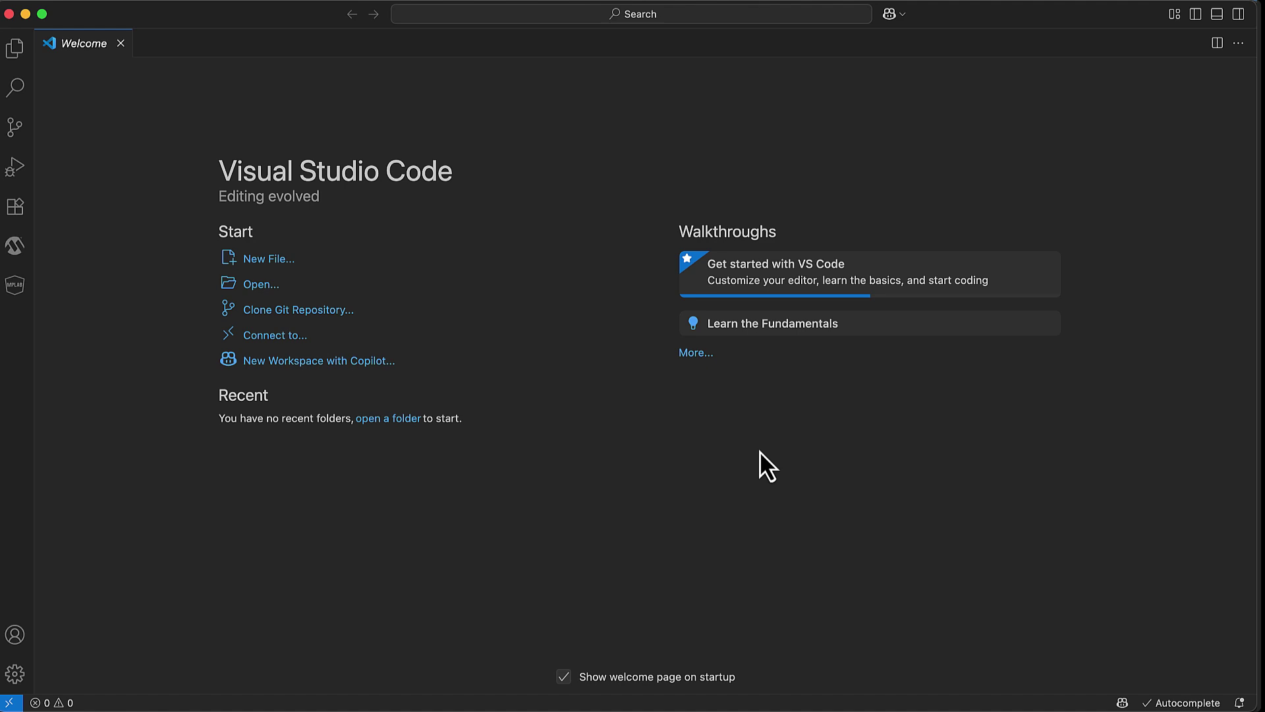
Step: Show the installed Microchip MPLAB extensions in the Extensions panel
left_click(15, 206)
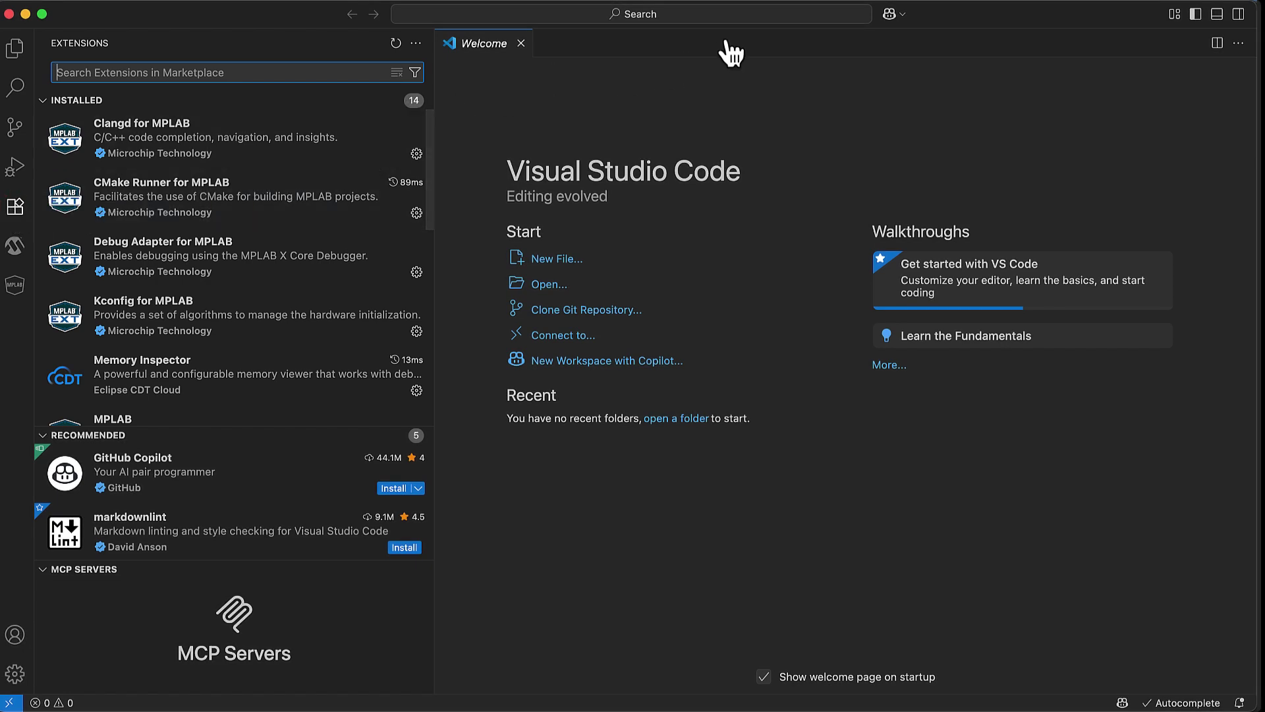
Step: Run 'MPLAB: Create New Project' from the command search to launch the wizard
left_click(739, 18)
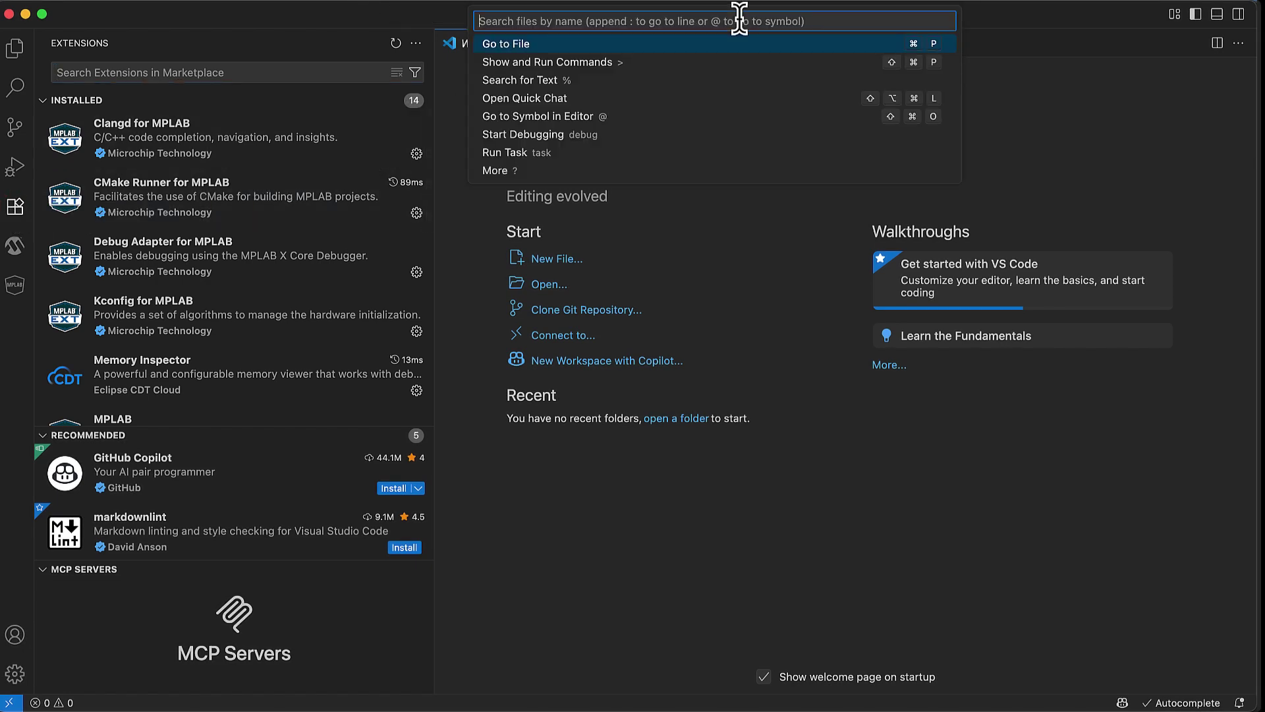
left_click(605, 63)
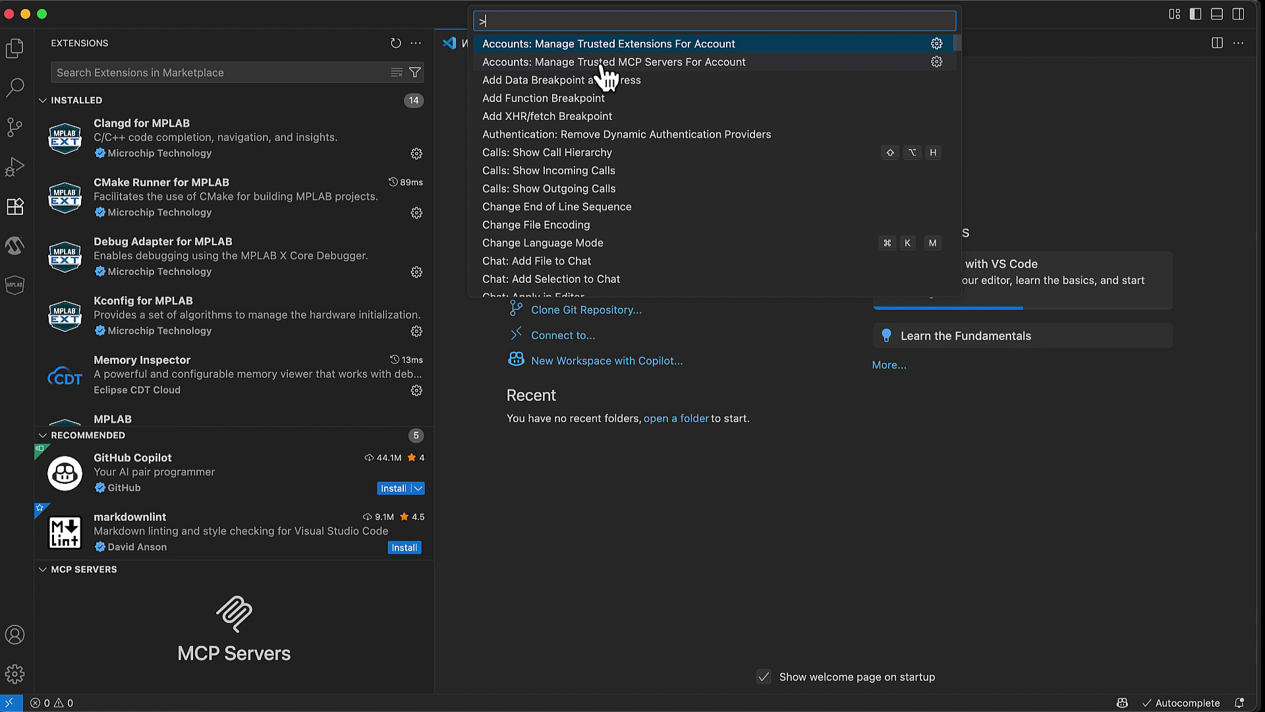
type("MPLAB ")
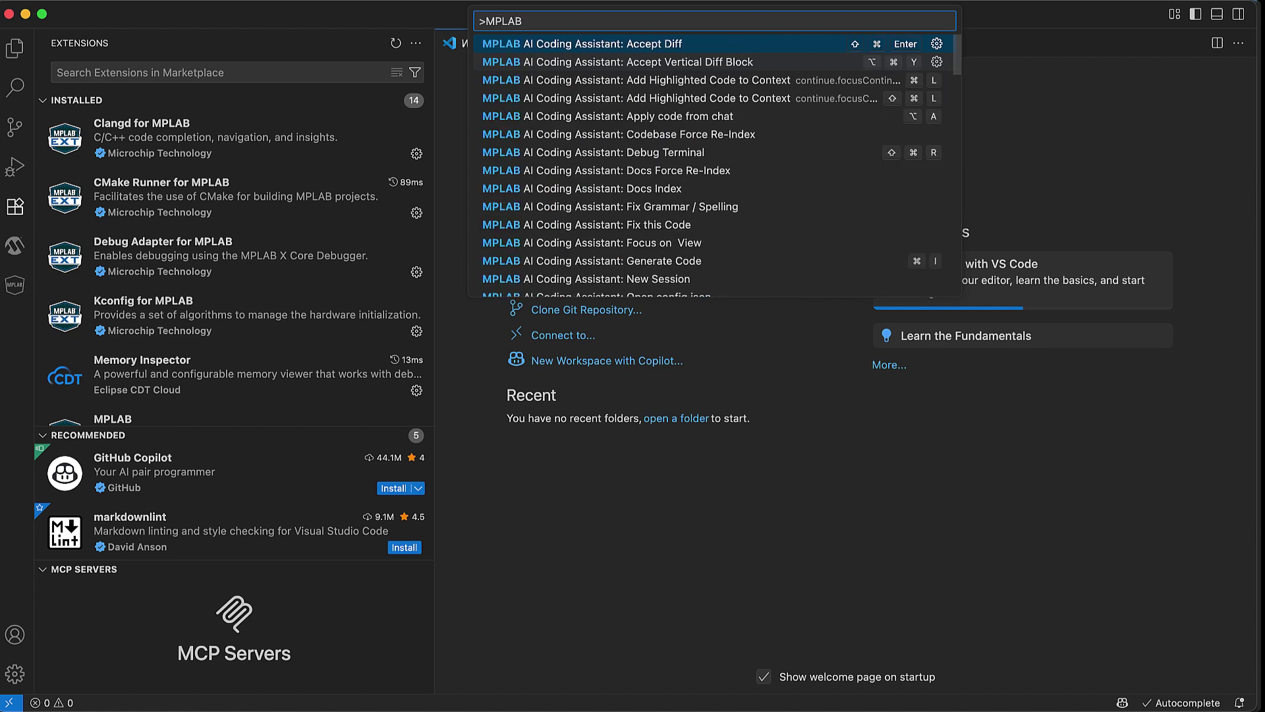
type("Create New")
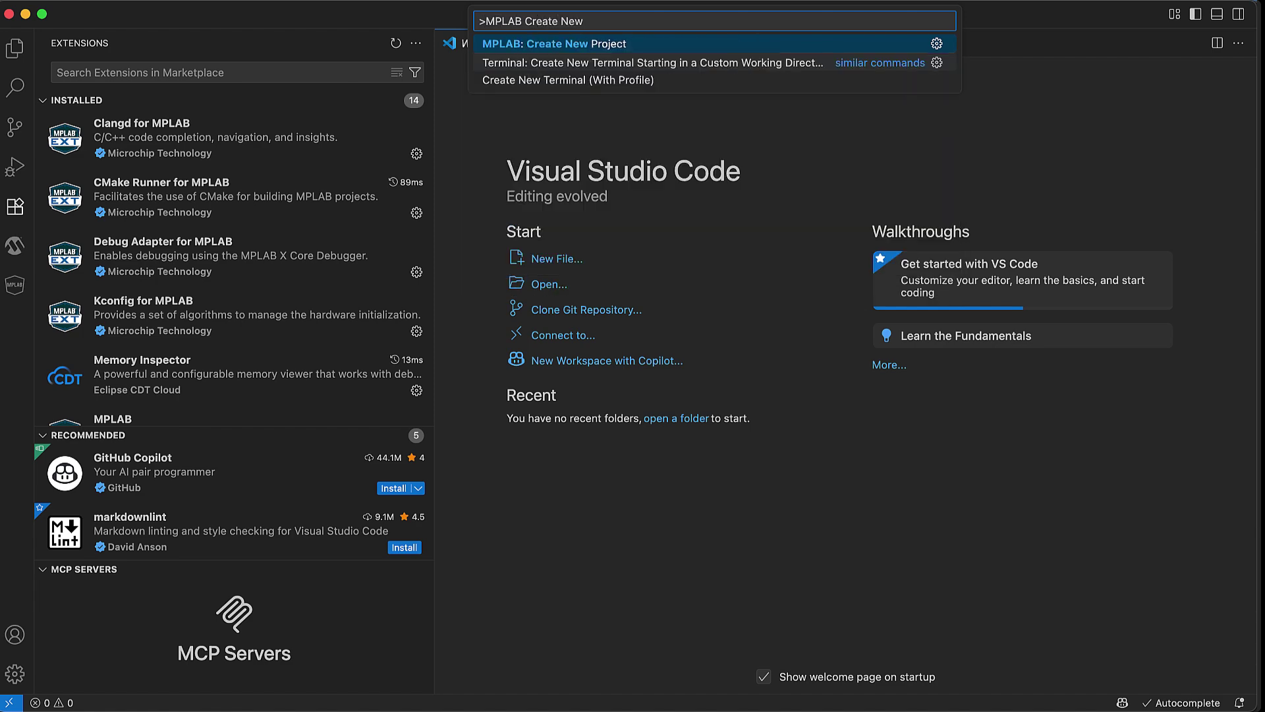
left_click(635, 45)
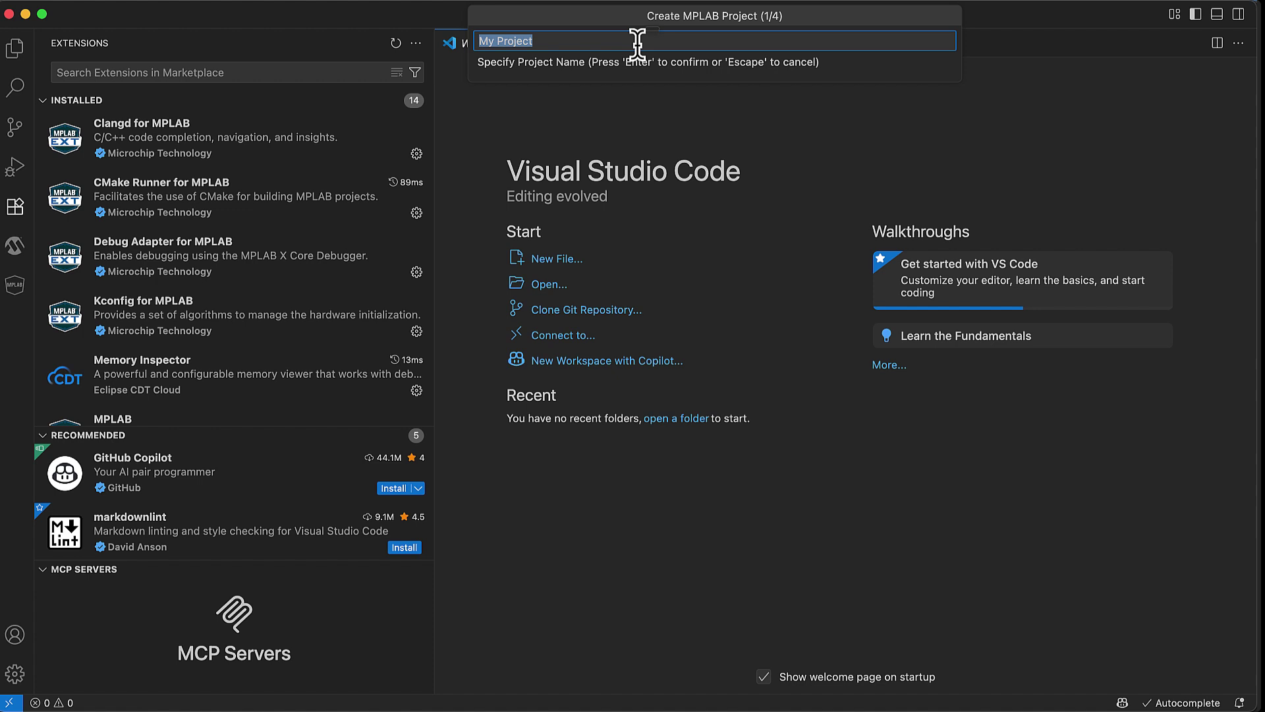
Step: Accept the name My_Project and default location, choosing PIC32CM1216MC00032 and XC32 4.50
key("Return")
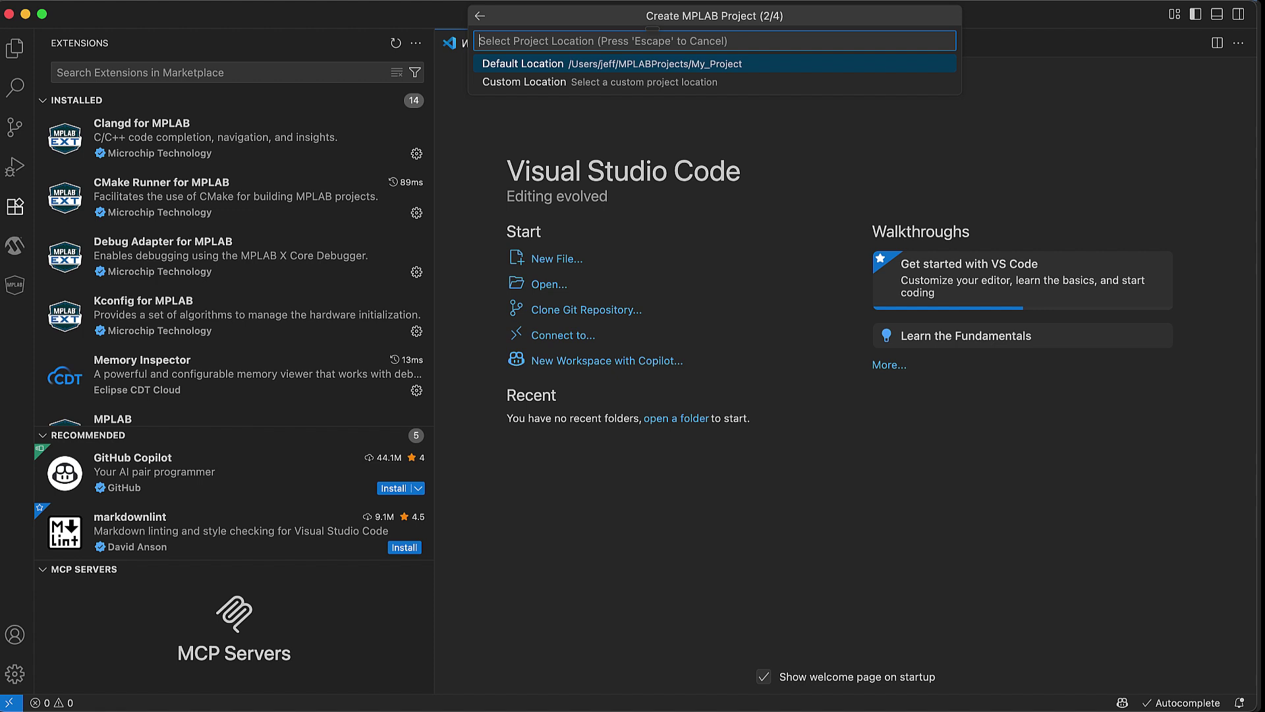
key("Return")
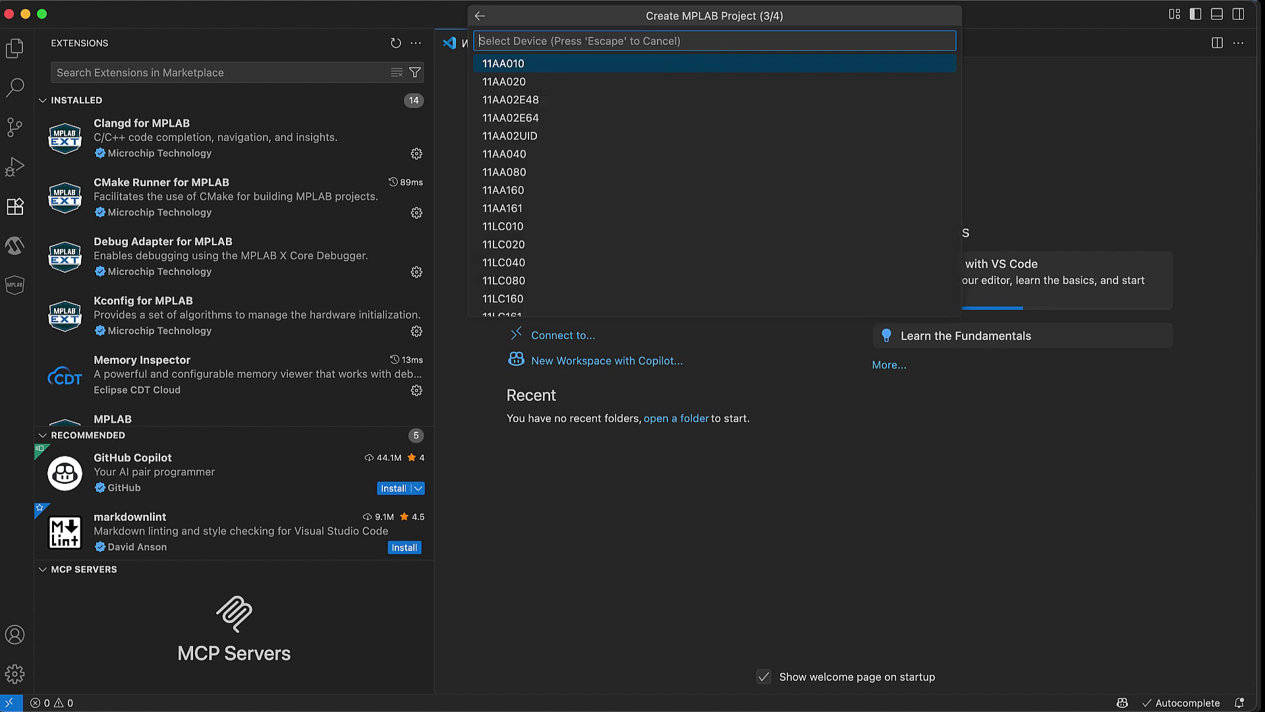
type("PIC")
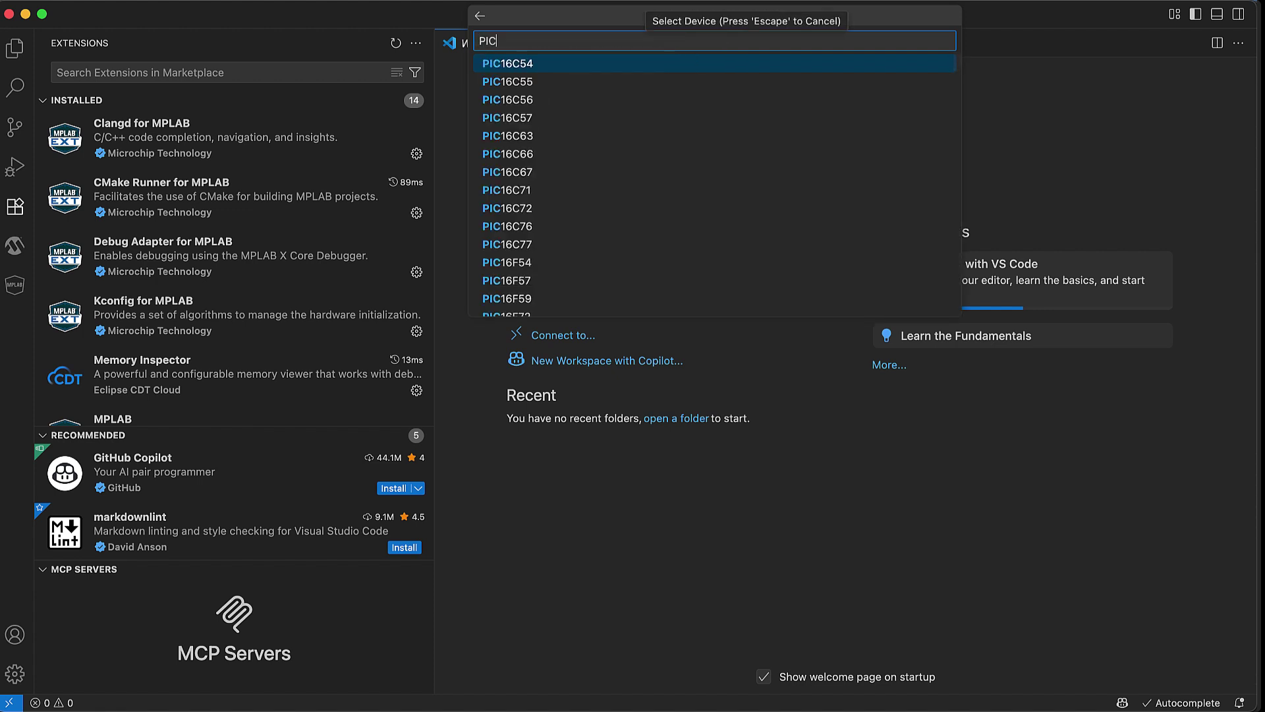
type("32CM1")
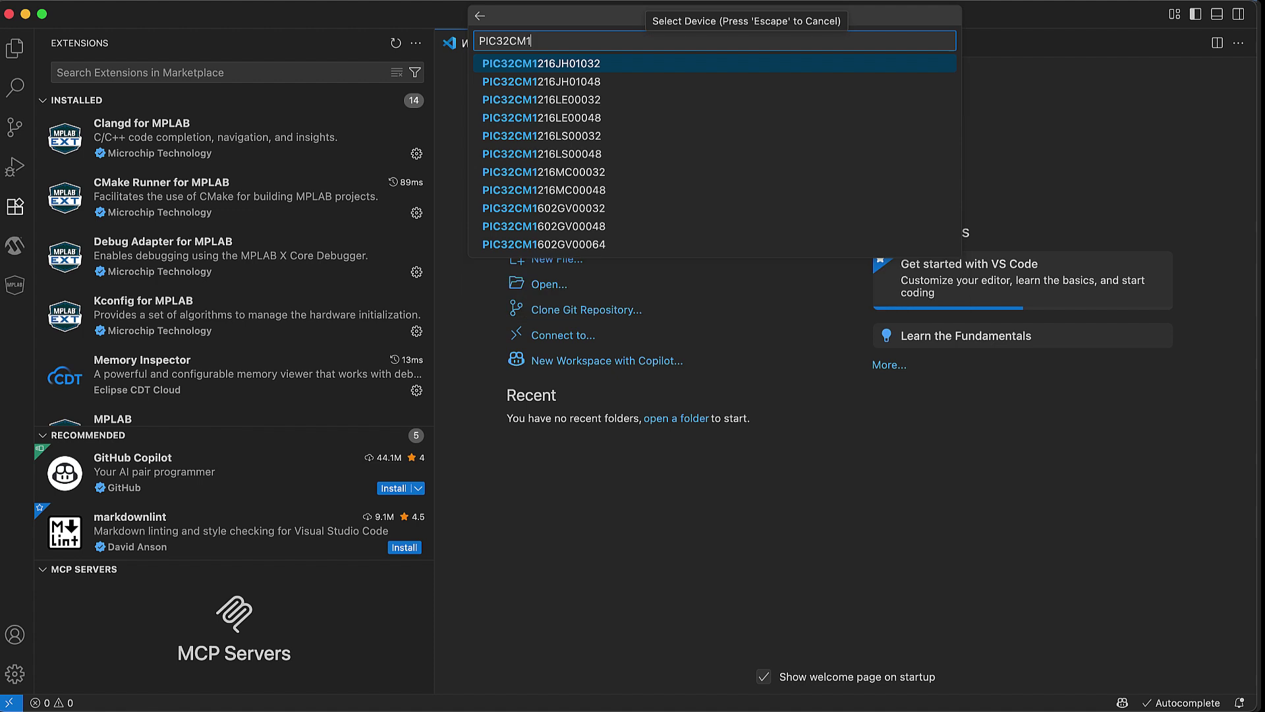
type("216")
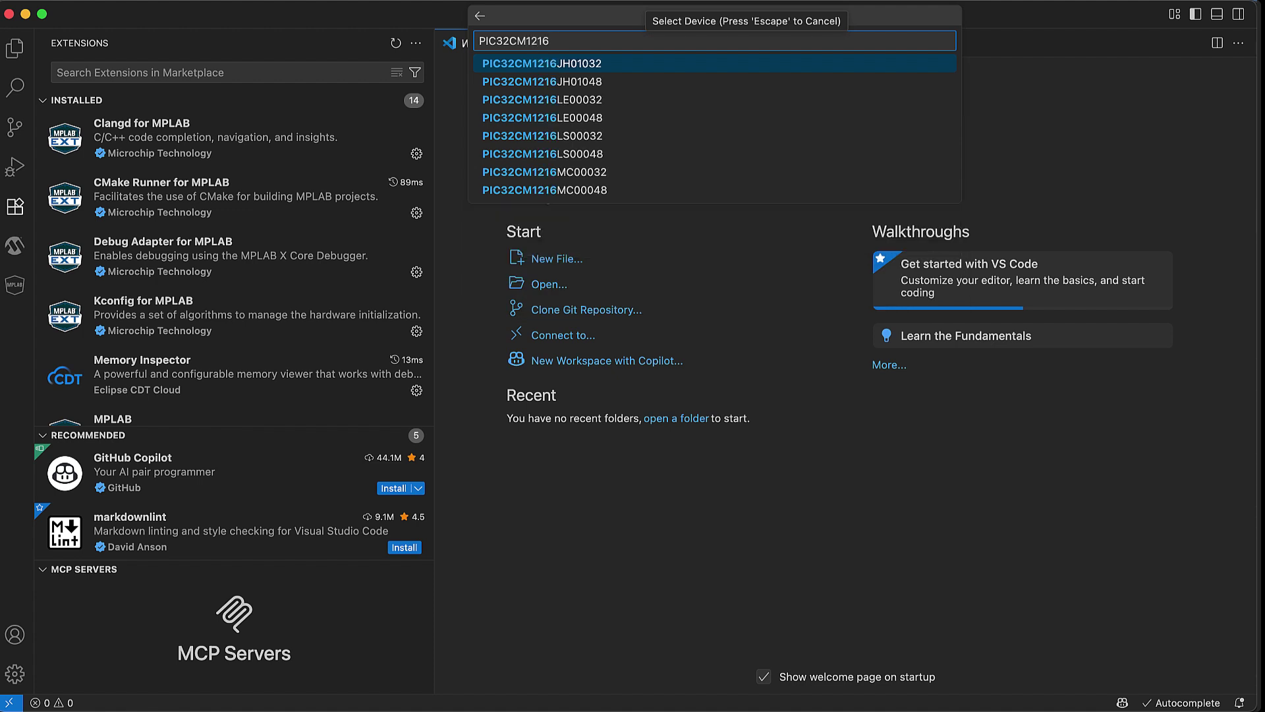
left_click(598, 172)
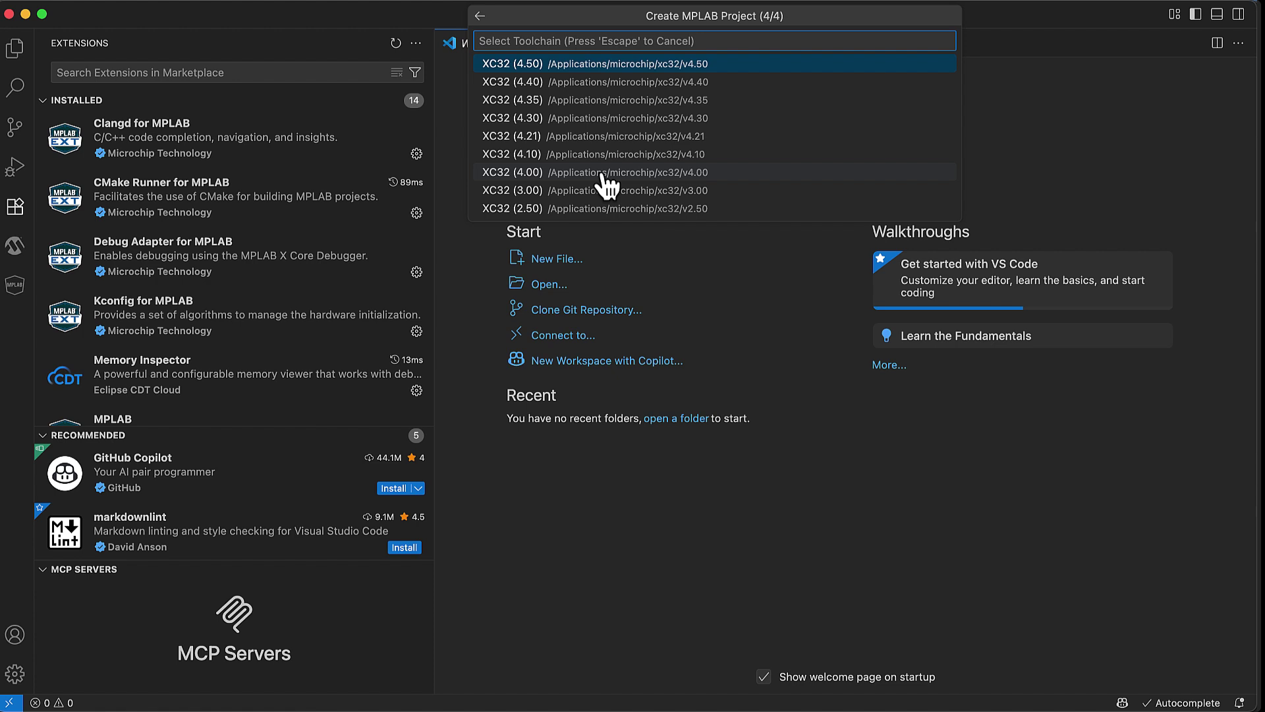
left_click(696, 64)
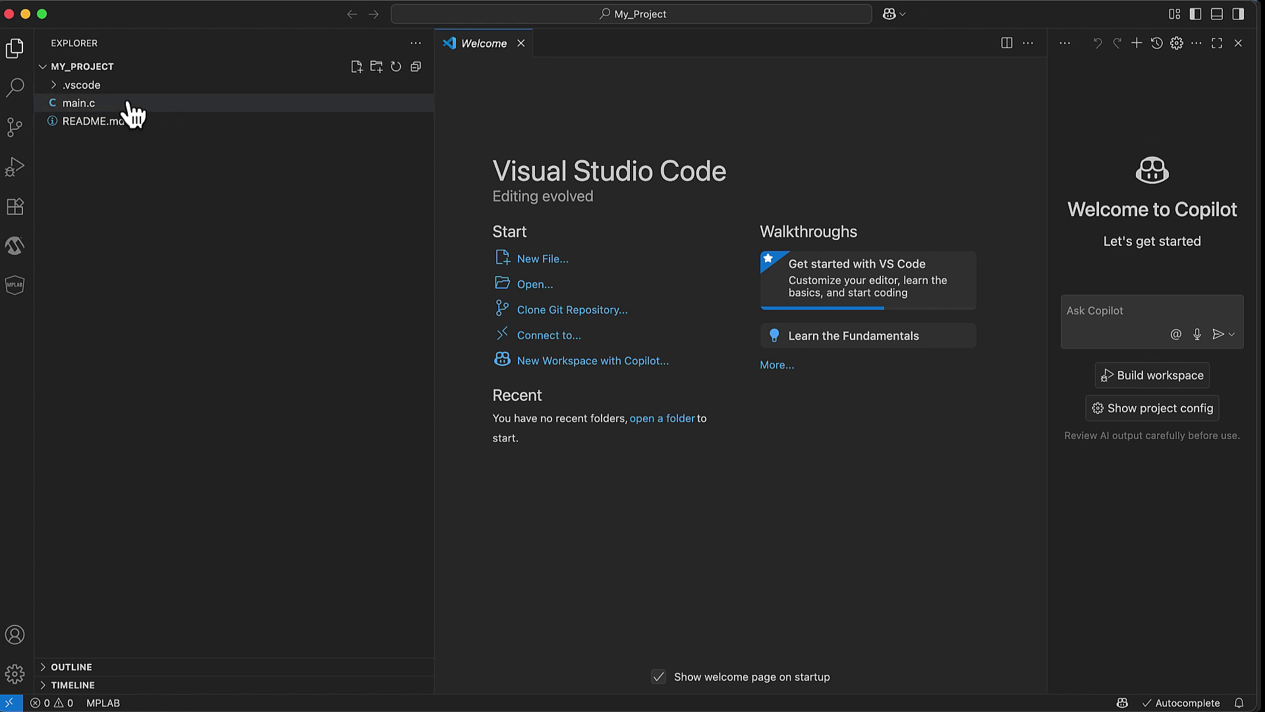
Step: Open My_Project's main.c from the Explorer and via Go to File
left_click(78, 103)
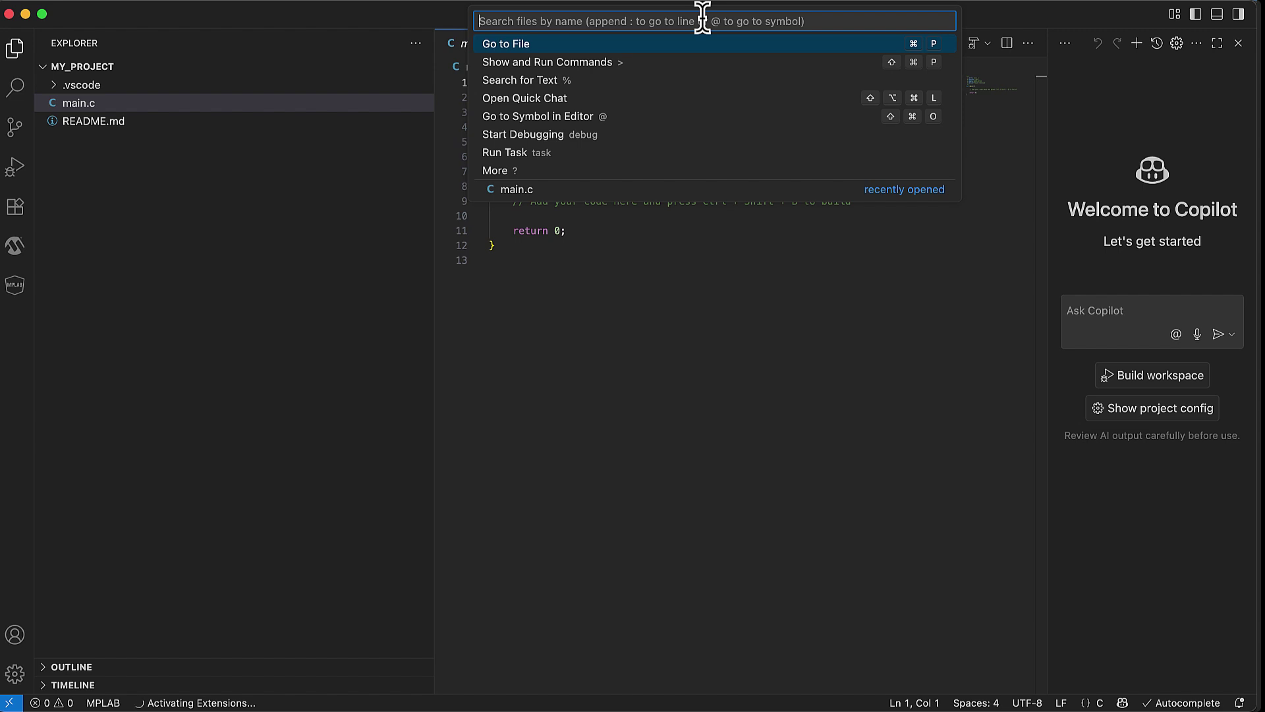
left_click(576, 46)
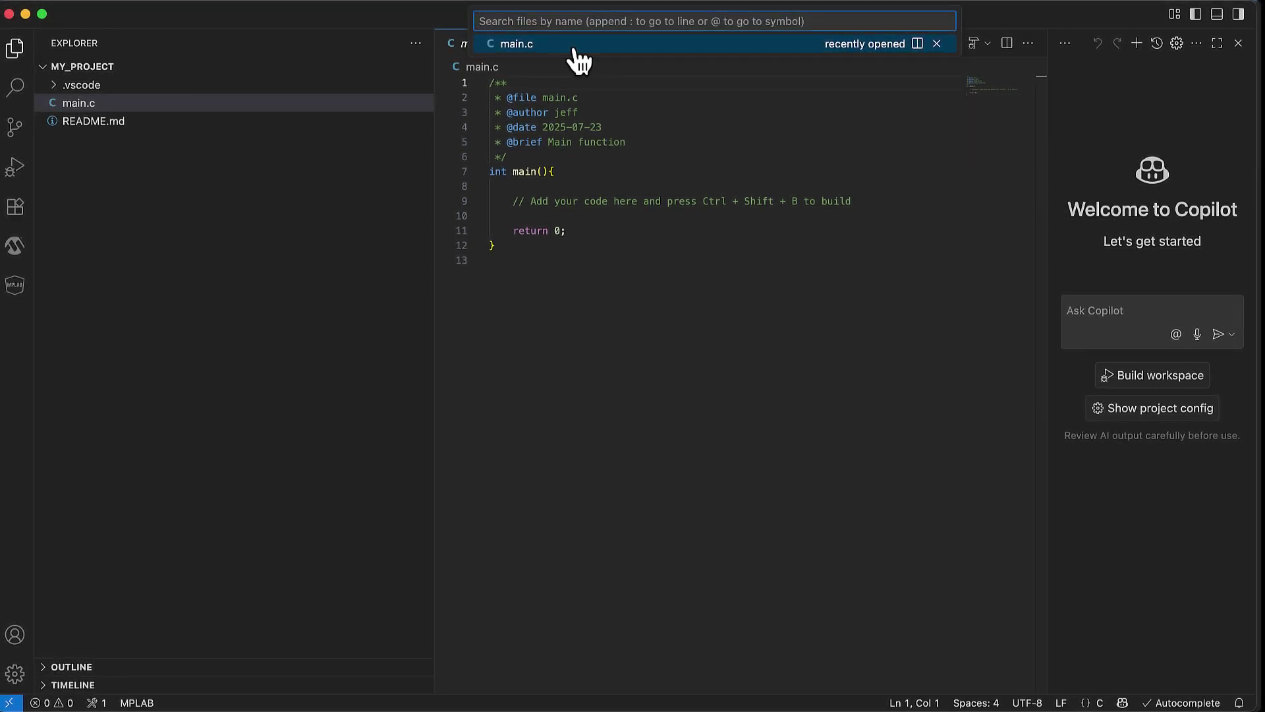
left_click(578, 46)
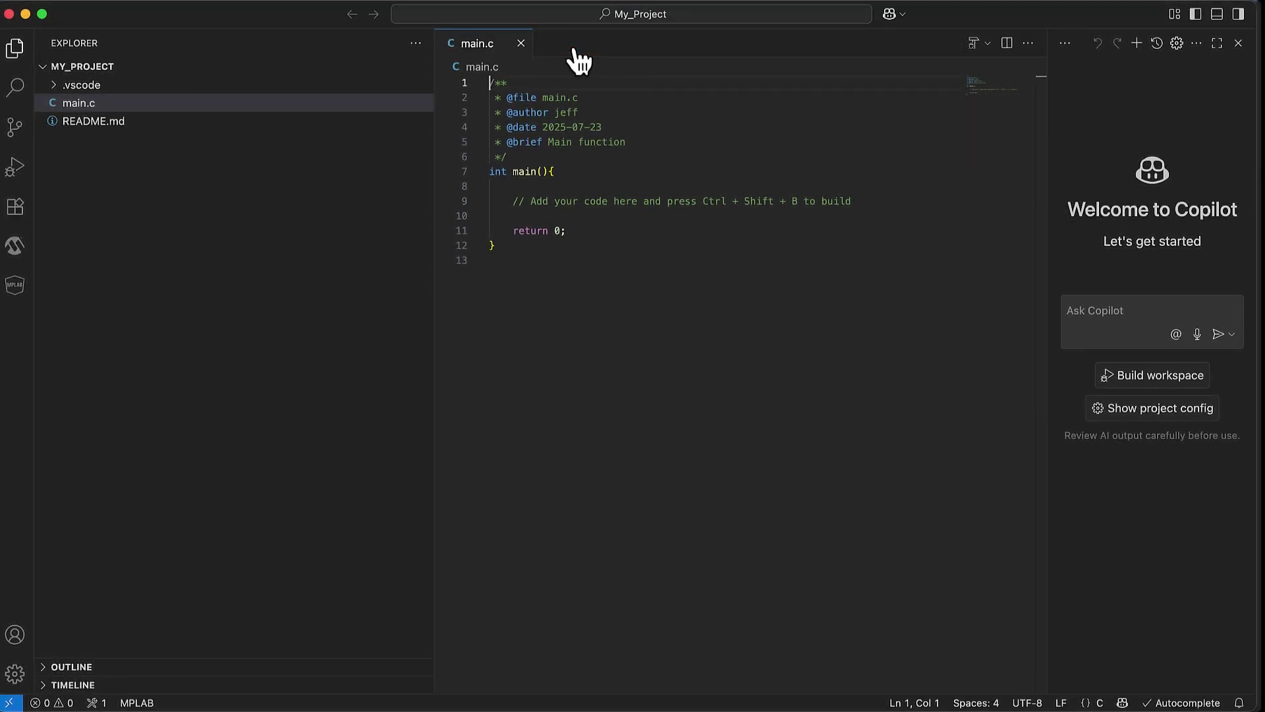
Step: Run 'MPLAB CMake: Build' on My_Project, finishing with exit code 0
left_click(639, 15)
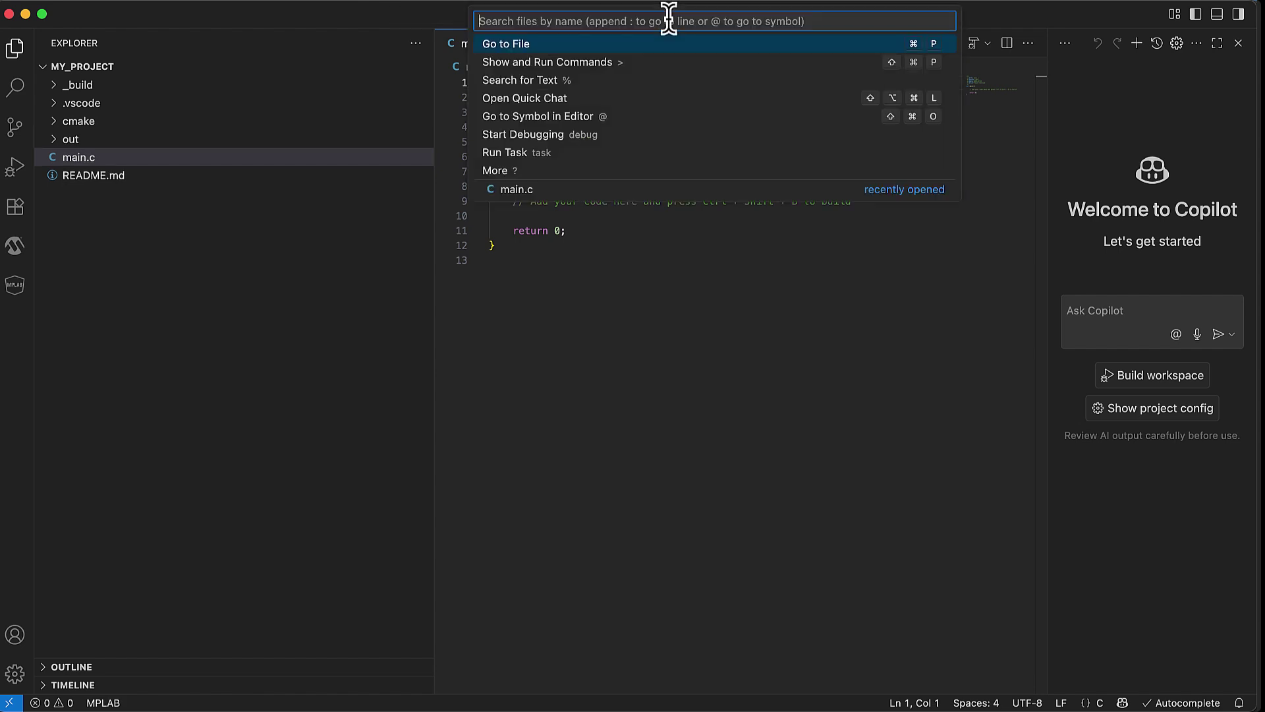
left_click(632, 61)
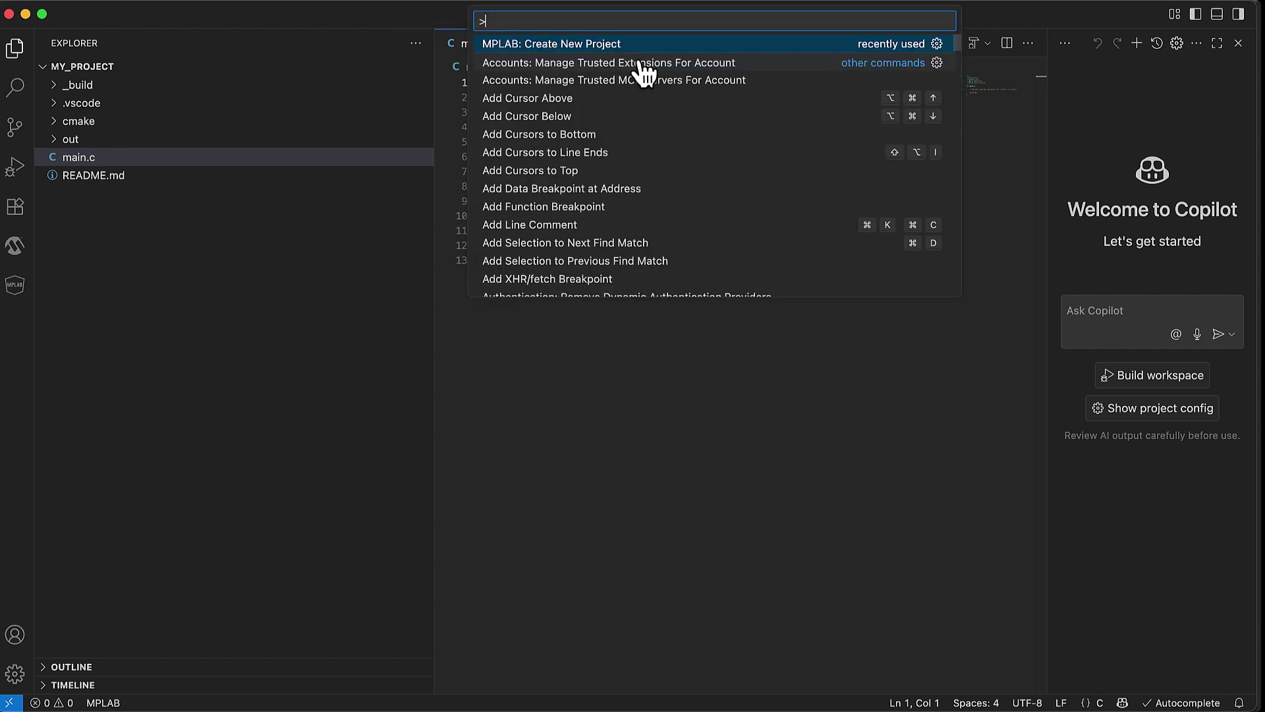
type("MPLAB")
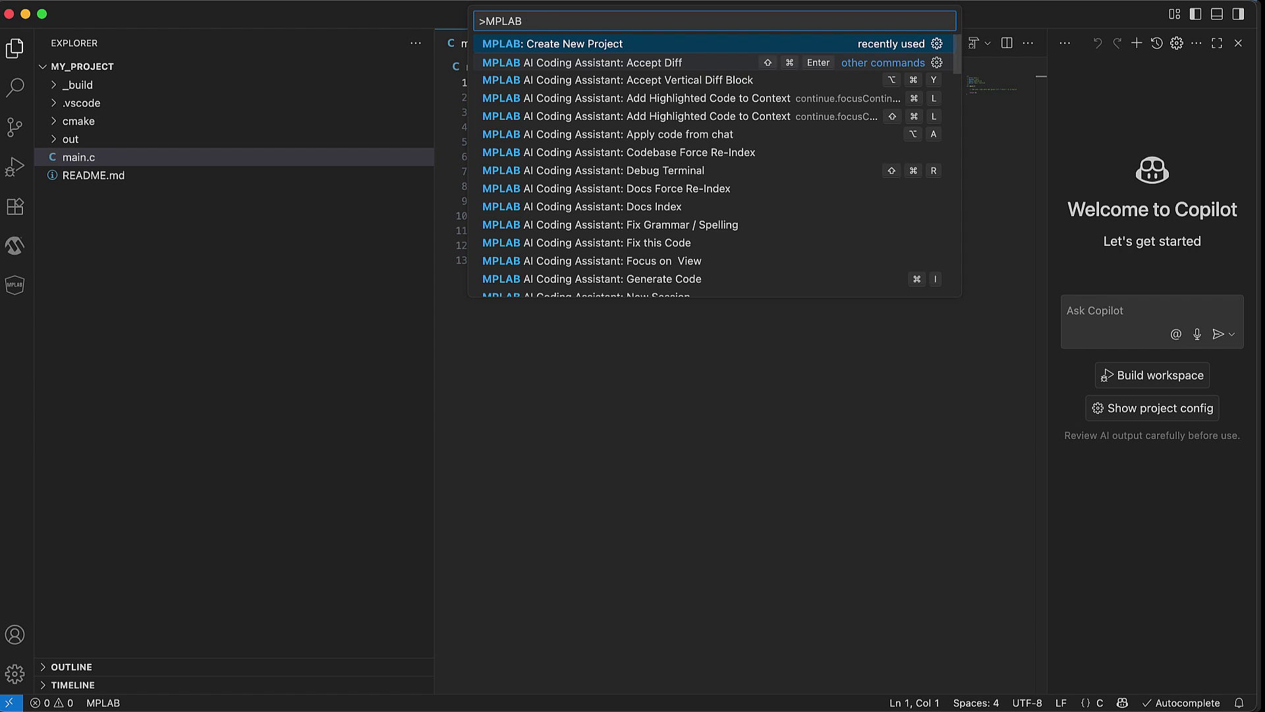
type(" Cmake ")
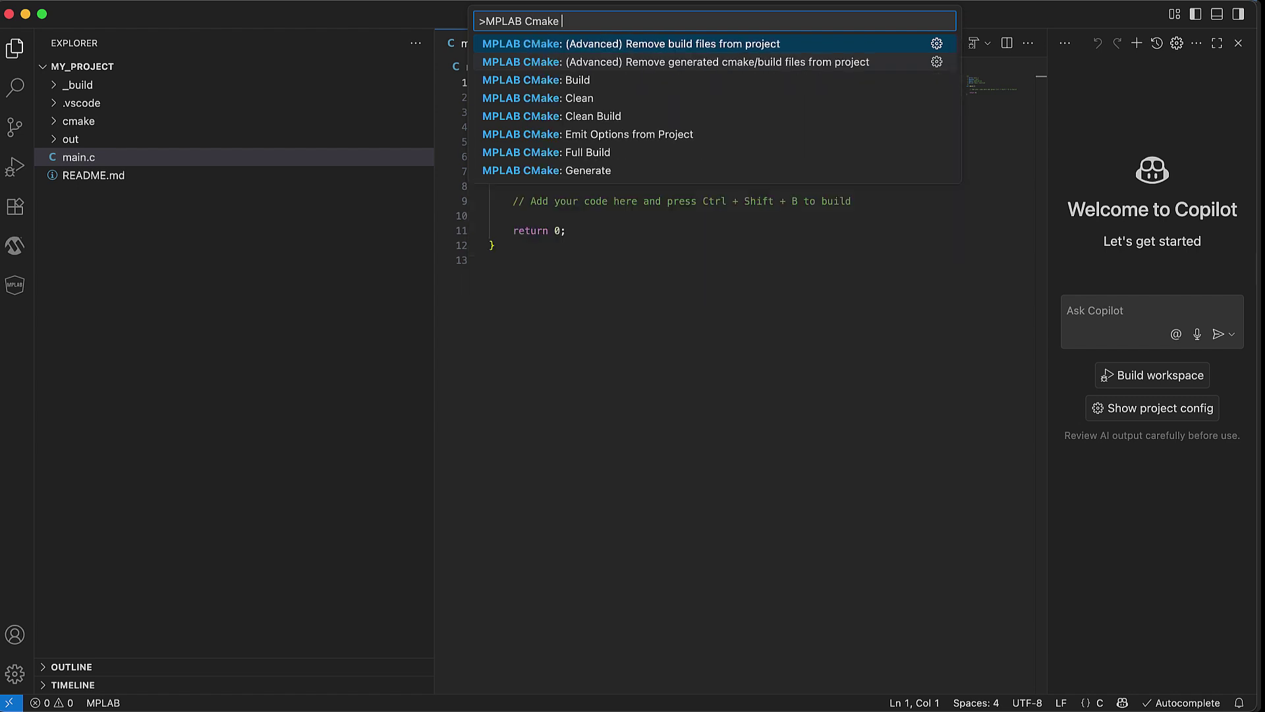
type("build")
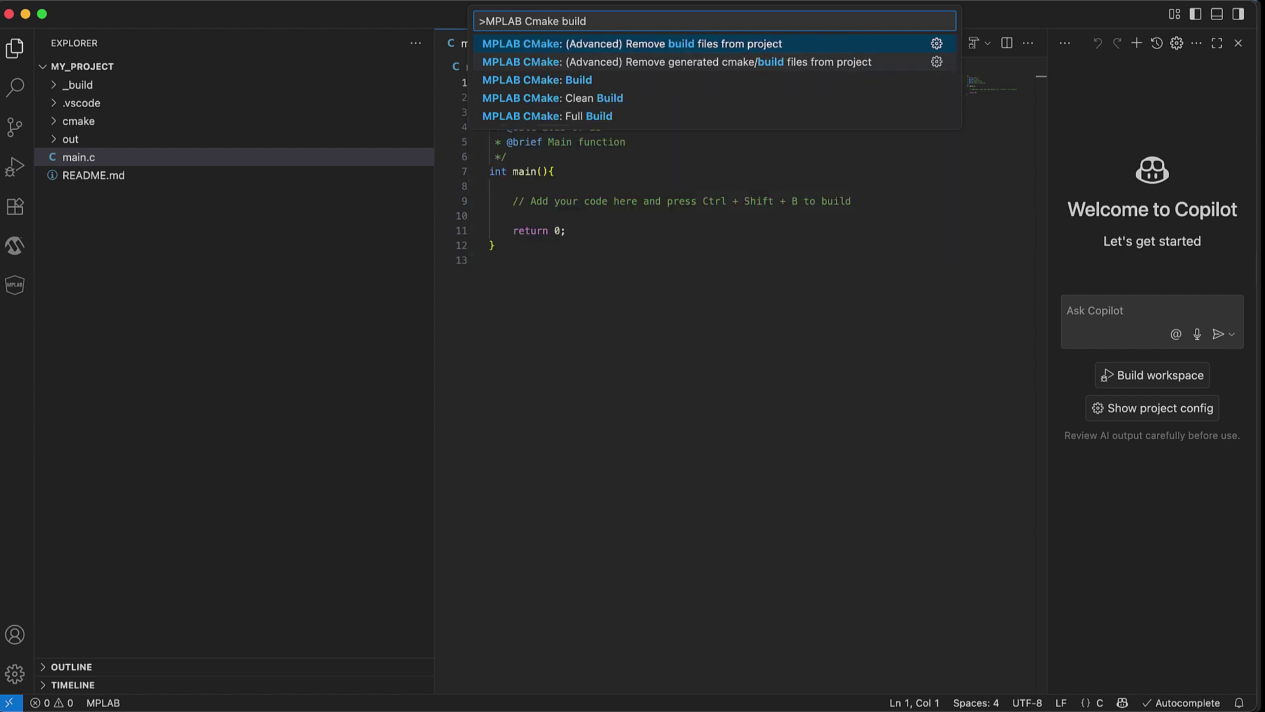
left_click(601, 80)
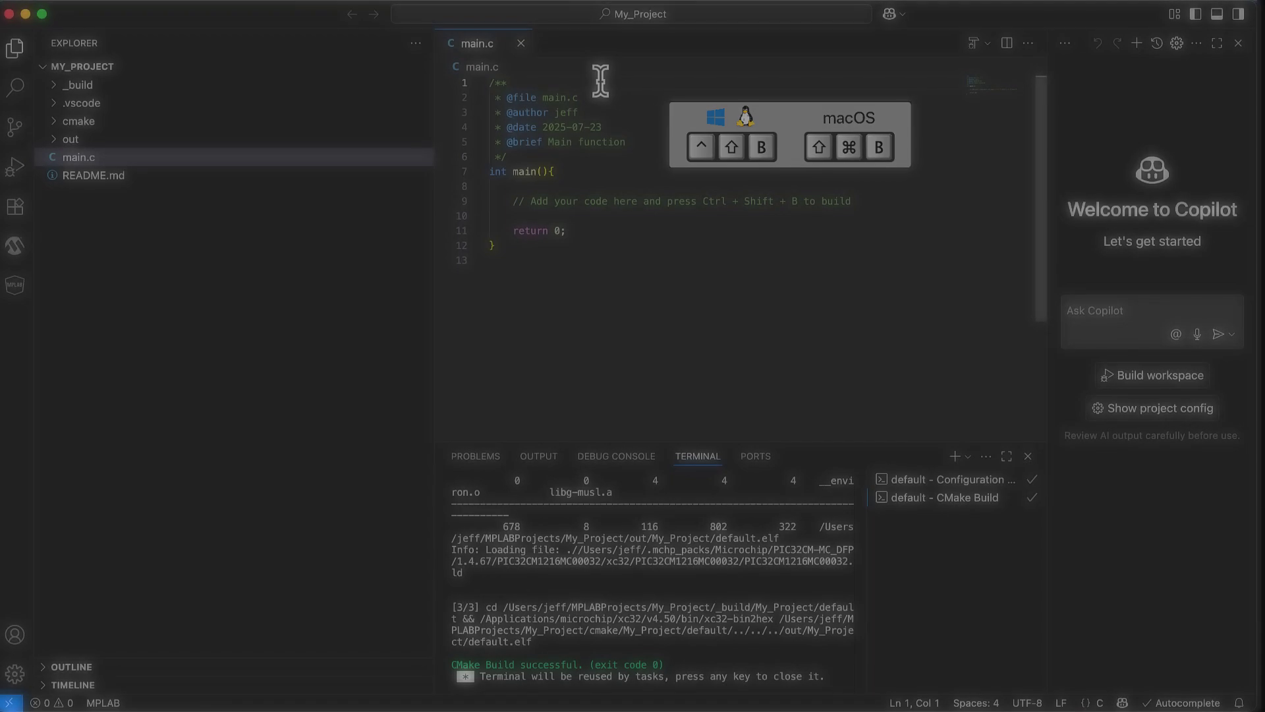
Step: Run the 'My_Project: default - Full Build' task from the build task list
key("ctrl+shift+b")
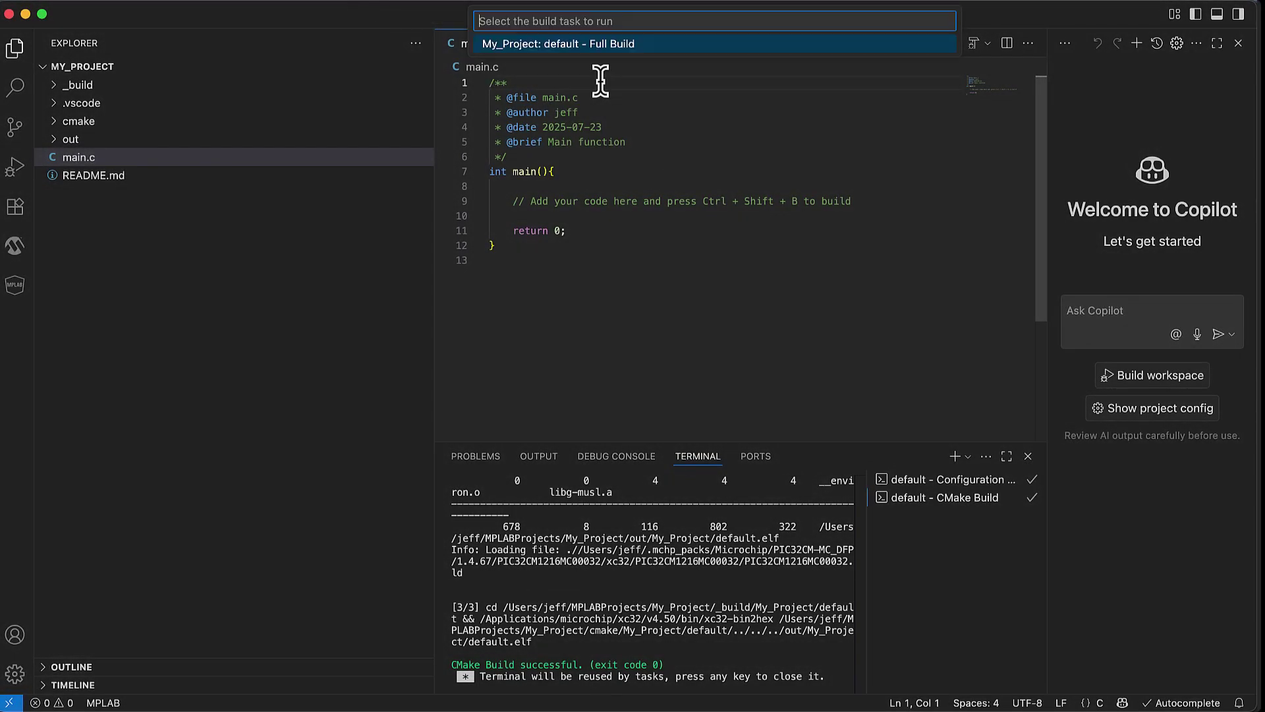
left_click(689, 43)
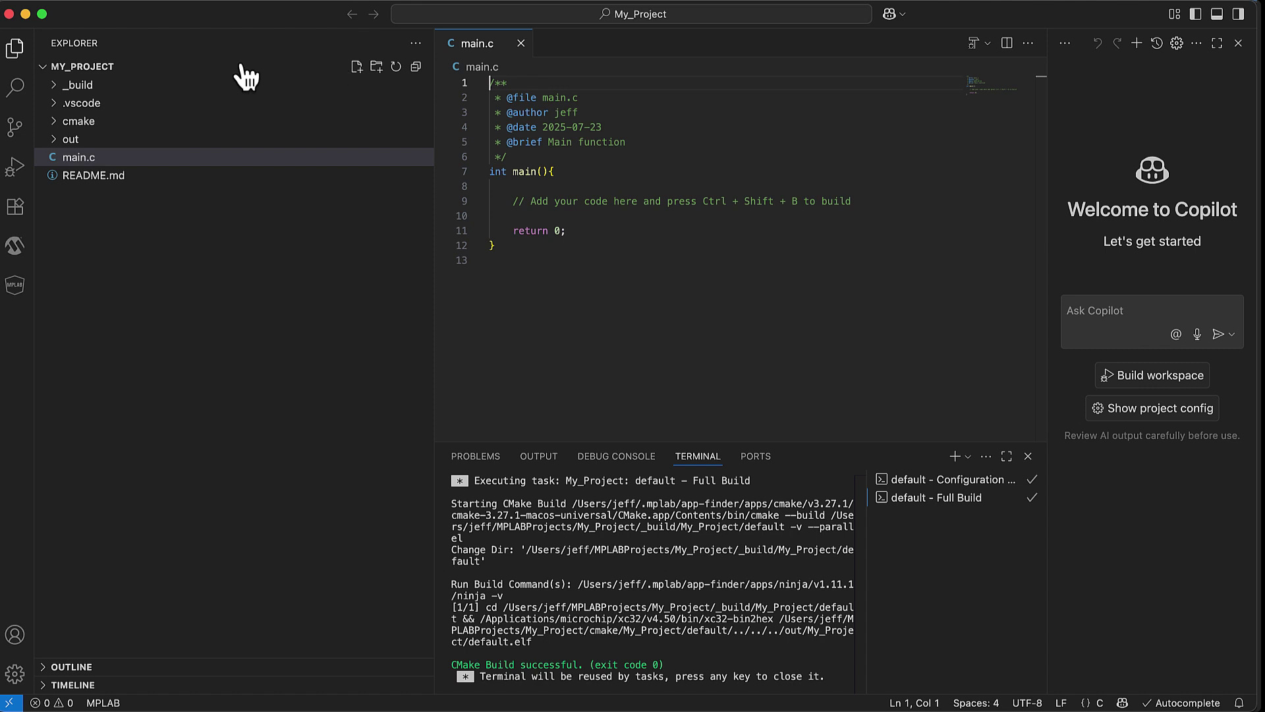
mouse_move(241, 119)
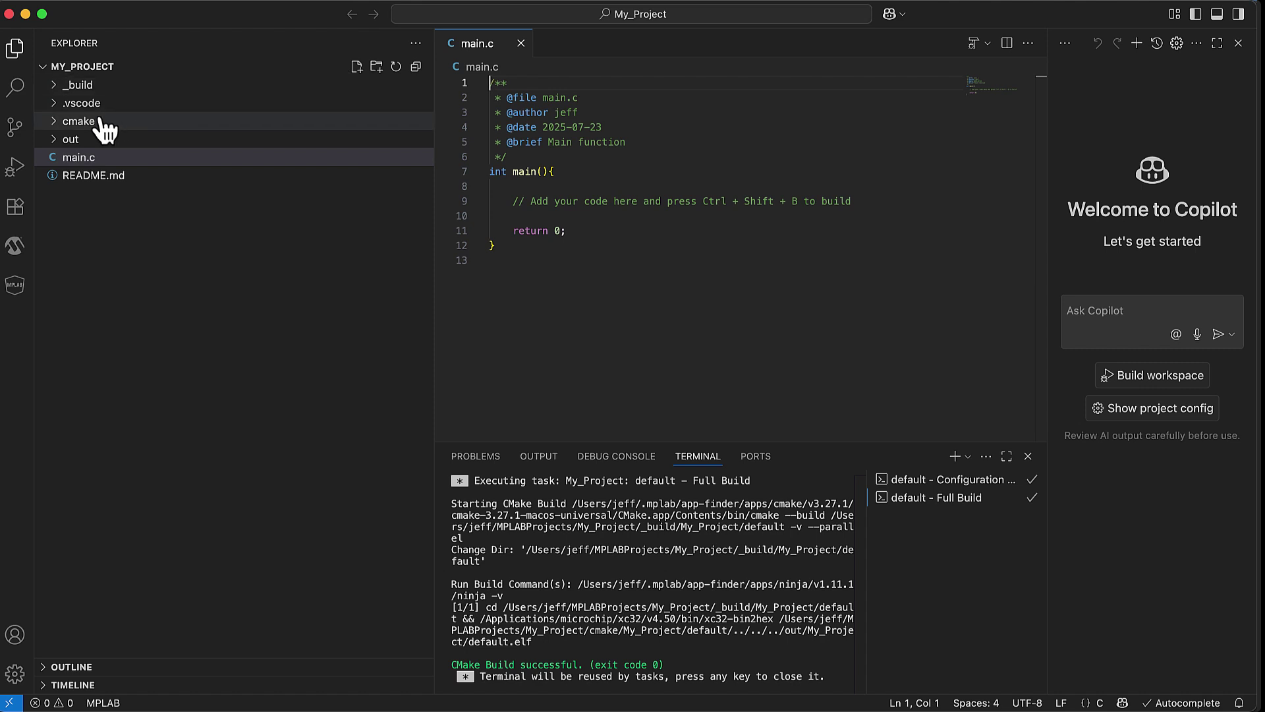
Step: Expand the .vscode and out folders to show default.elf and default.hex
left_click(70, 103)
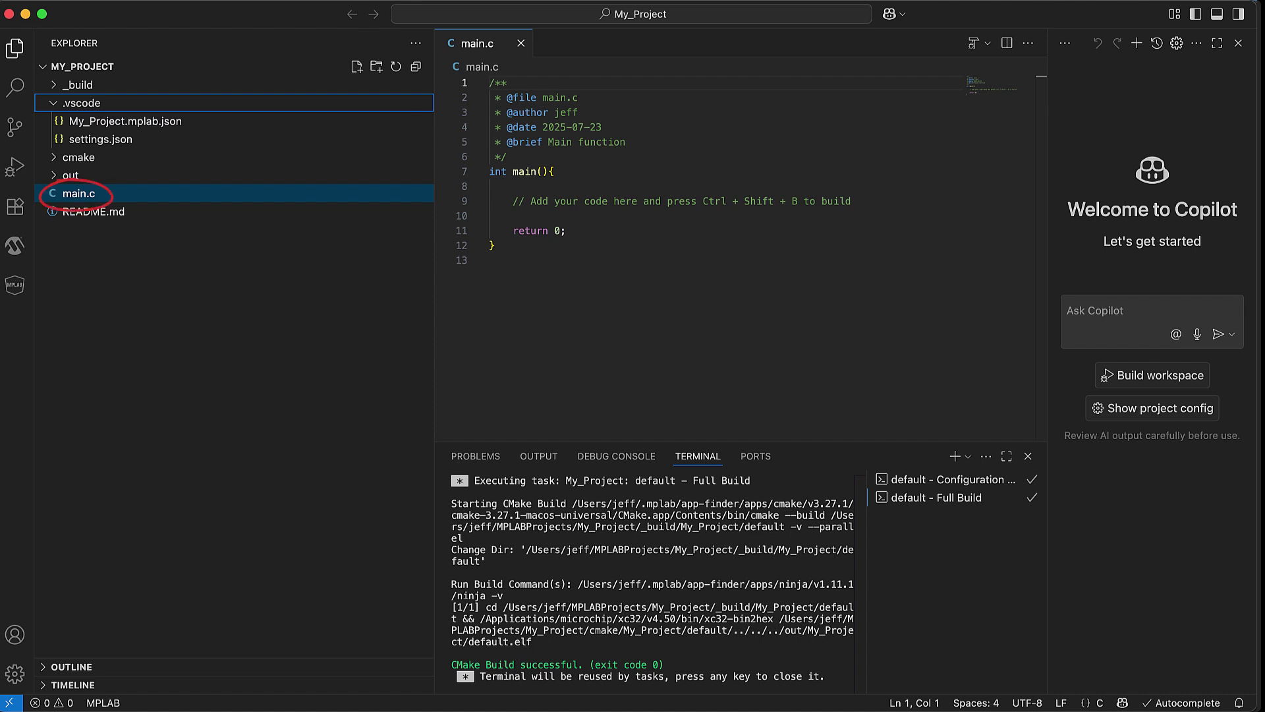
left_click(69, 175)
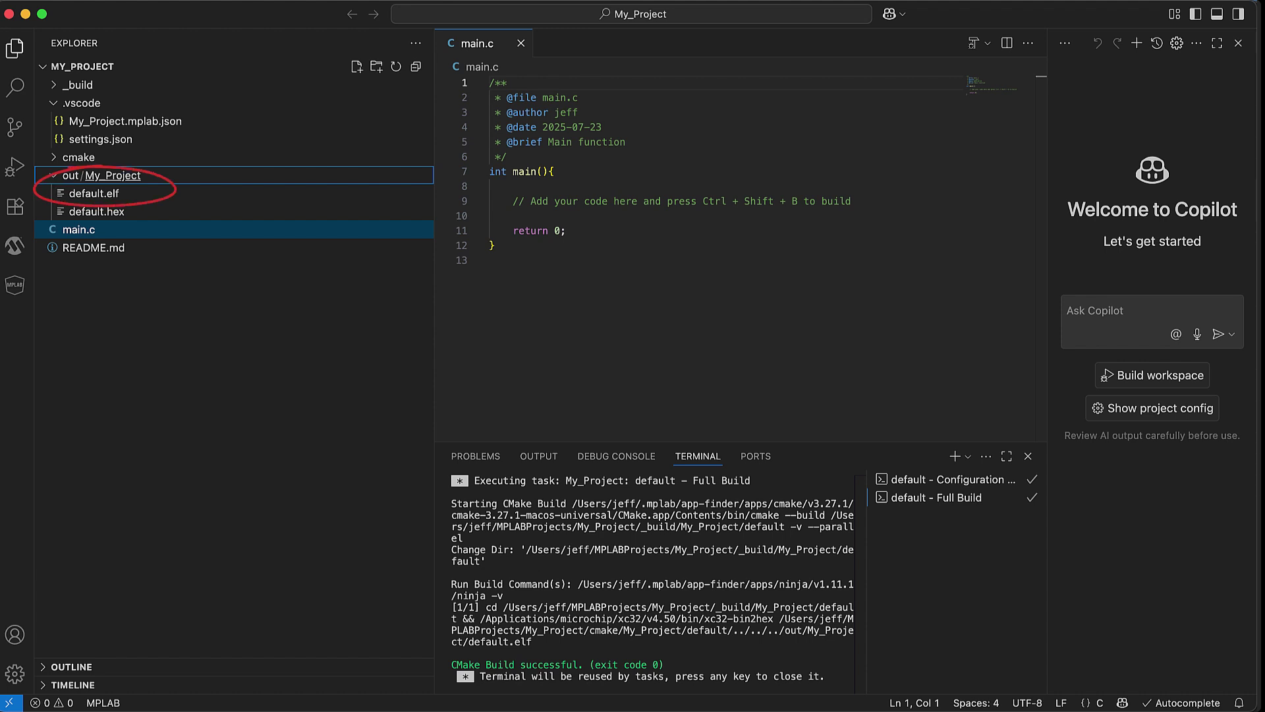